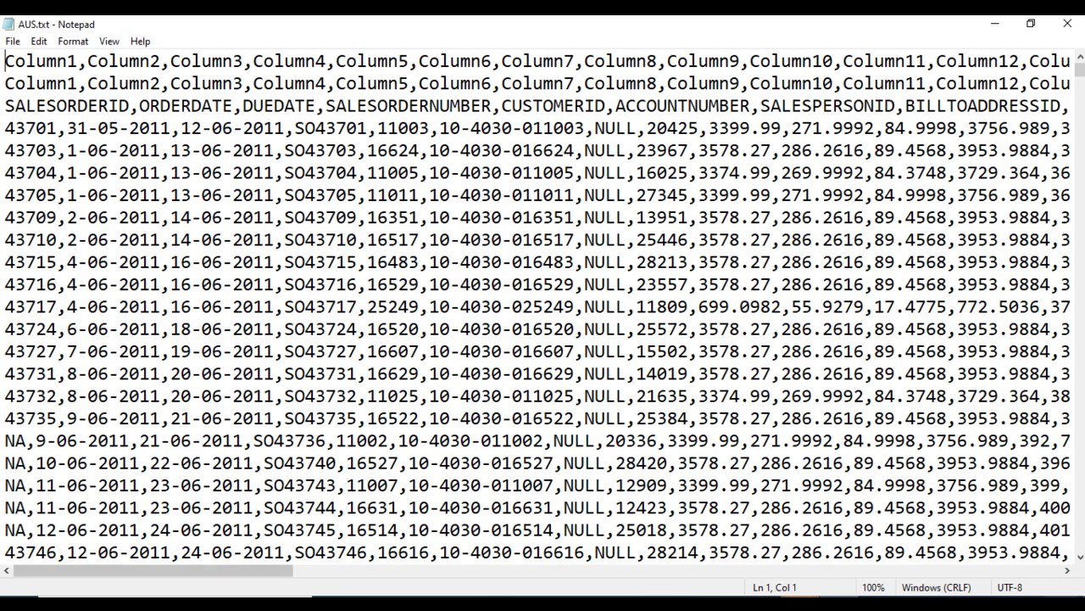
- Scroll AUS.txt in Notepad right to Column32, then close the file
click(1067, 571)
click(1067, 571)
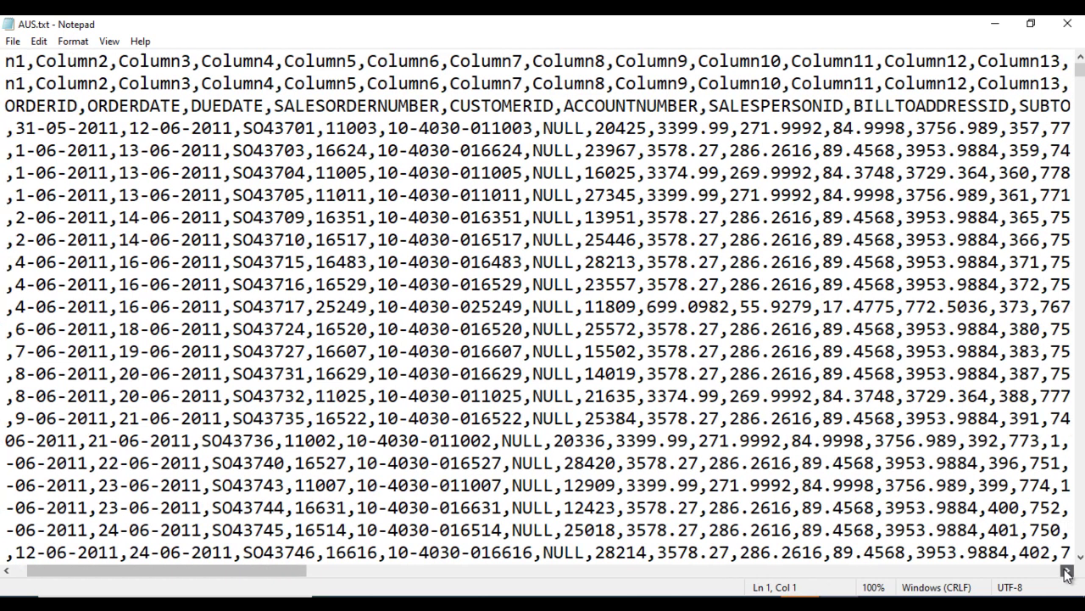
click(1041, 577)
click(1041, 577)
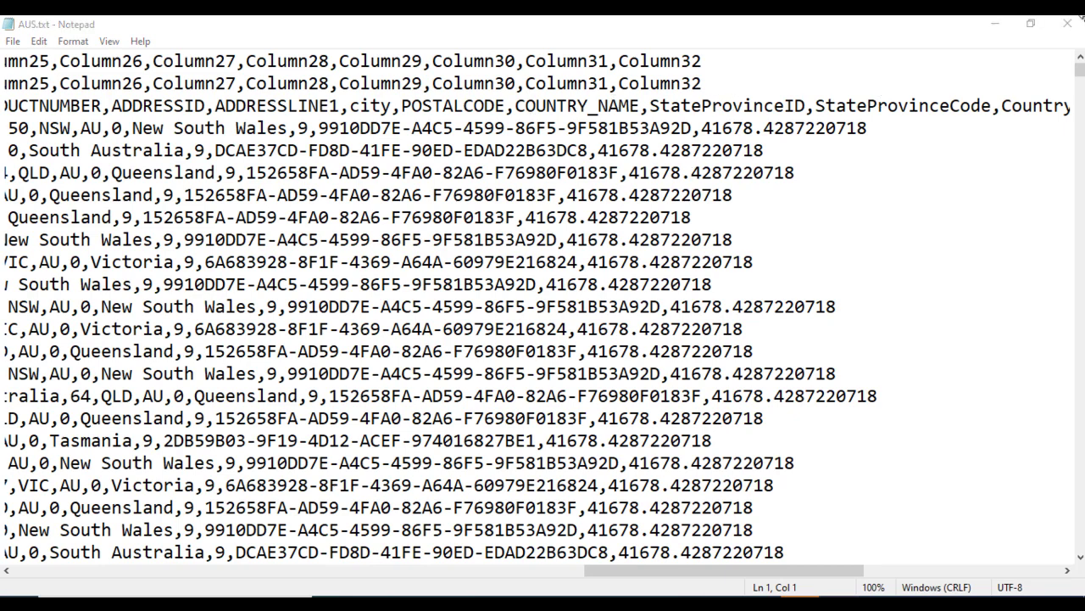
click(1068, 26)
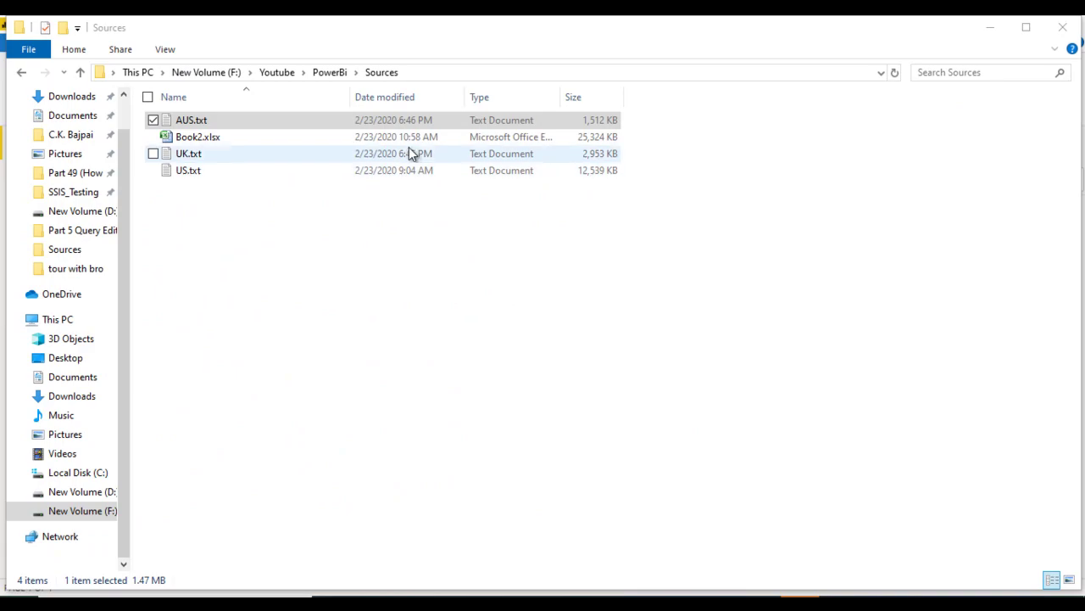
- Open UK.txt in Notepad, maximize it to review its contents, and close it
double_click(406, 151)
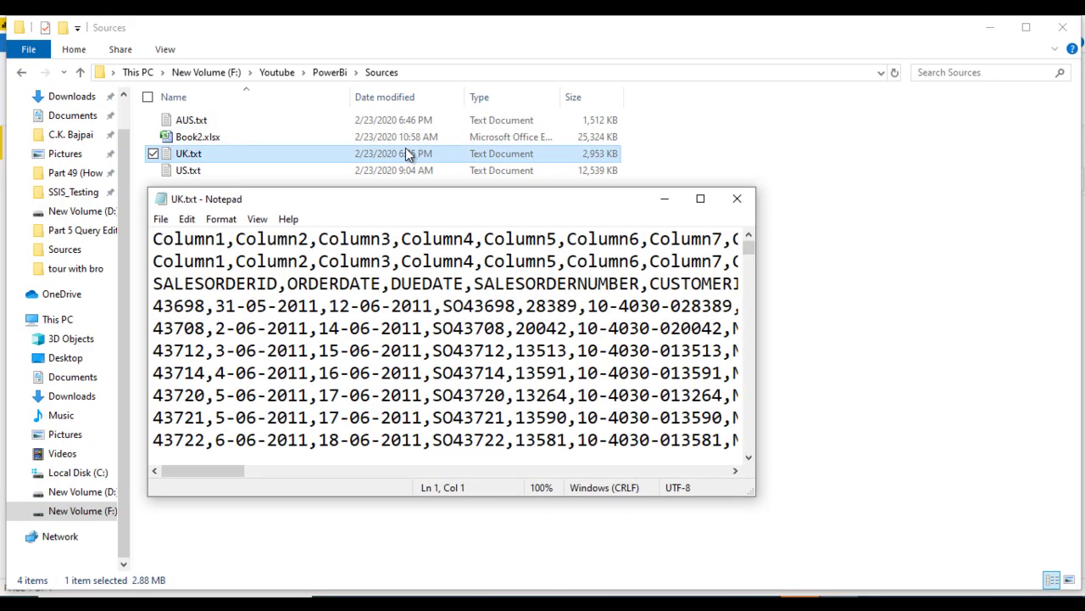
double_click(382, 200)
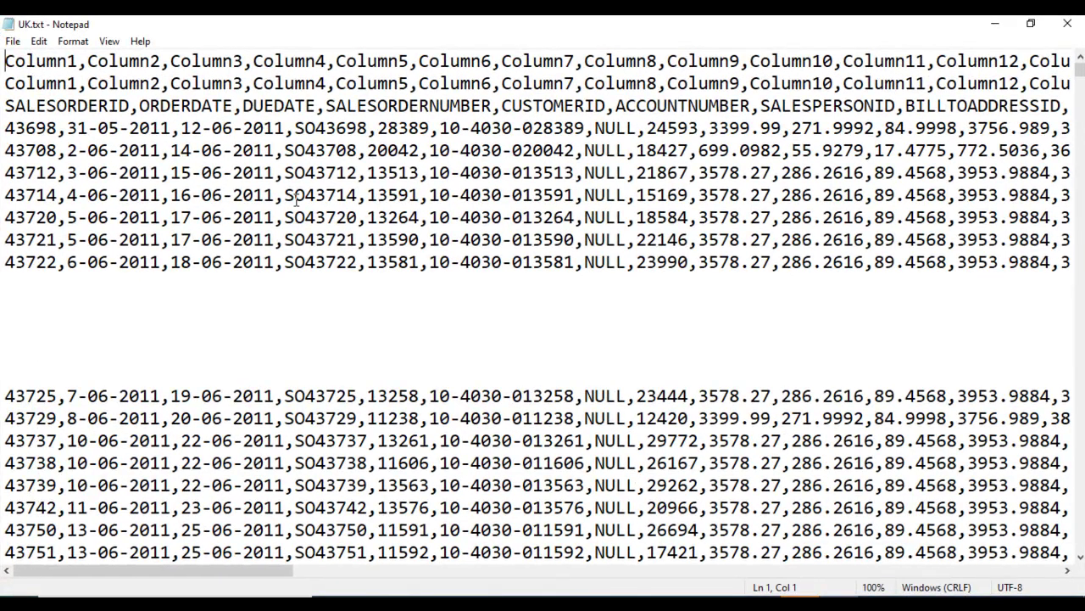
click(1074, 26)
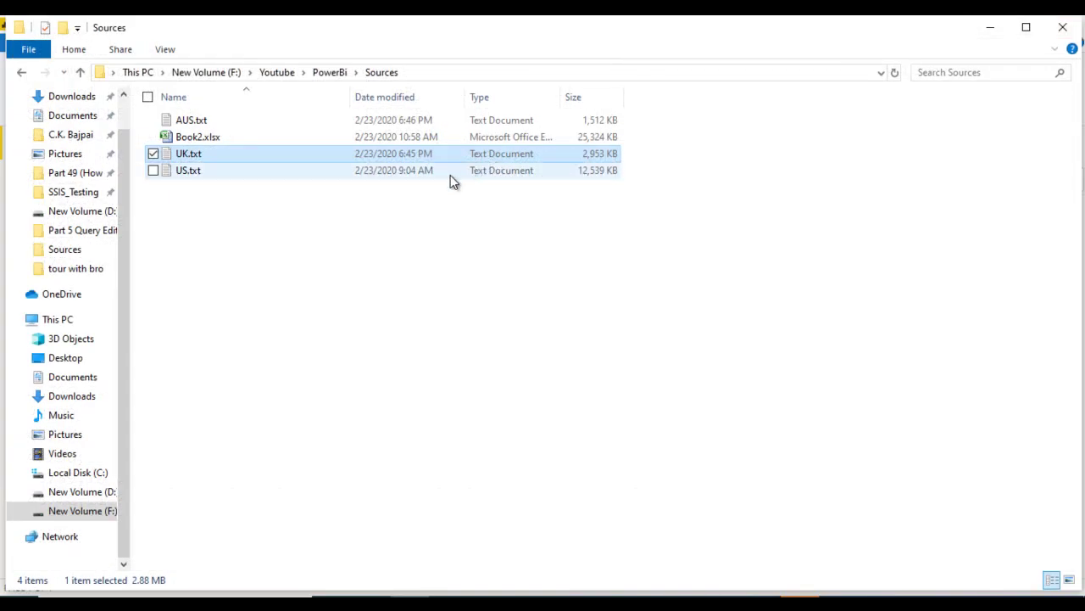
- Review US.txt maximized in Notepad, close it, and return to Power BI Desktop
double_click(450, 175)
double_click(432, 197)
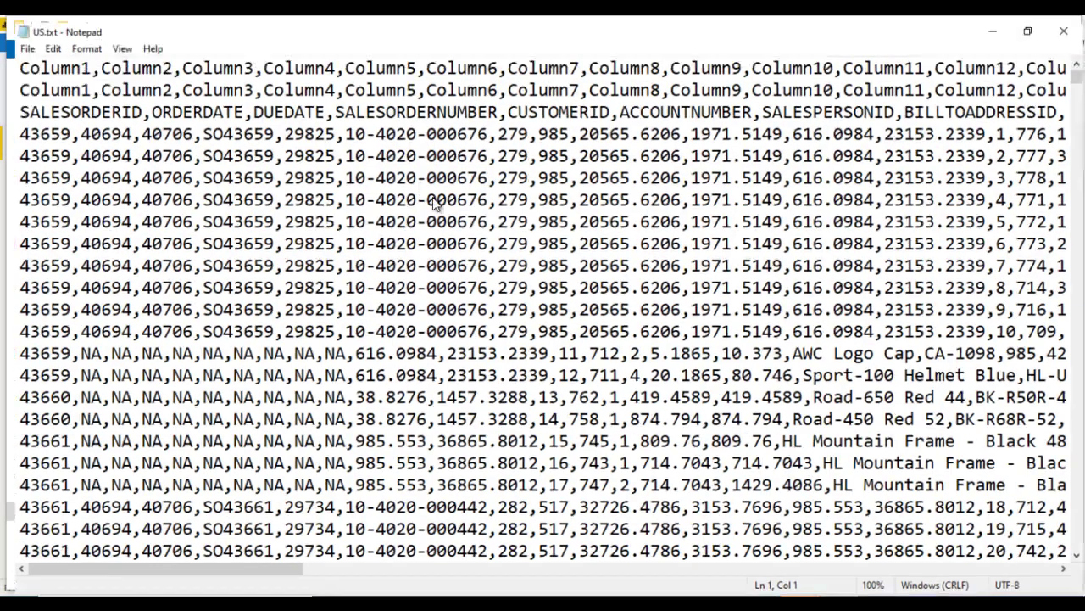
click(1068, 24)
click(810, 269)
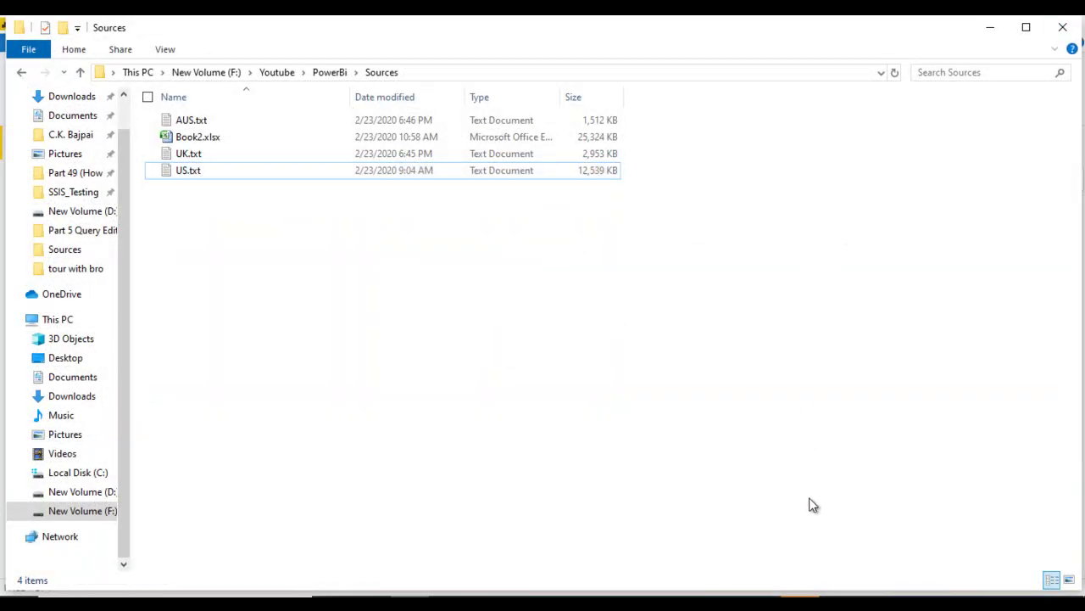
click(800, 604)
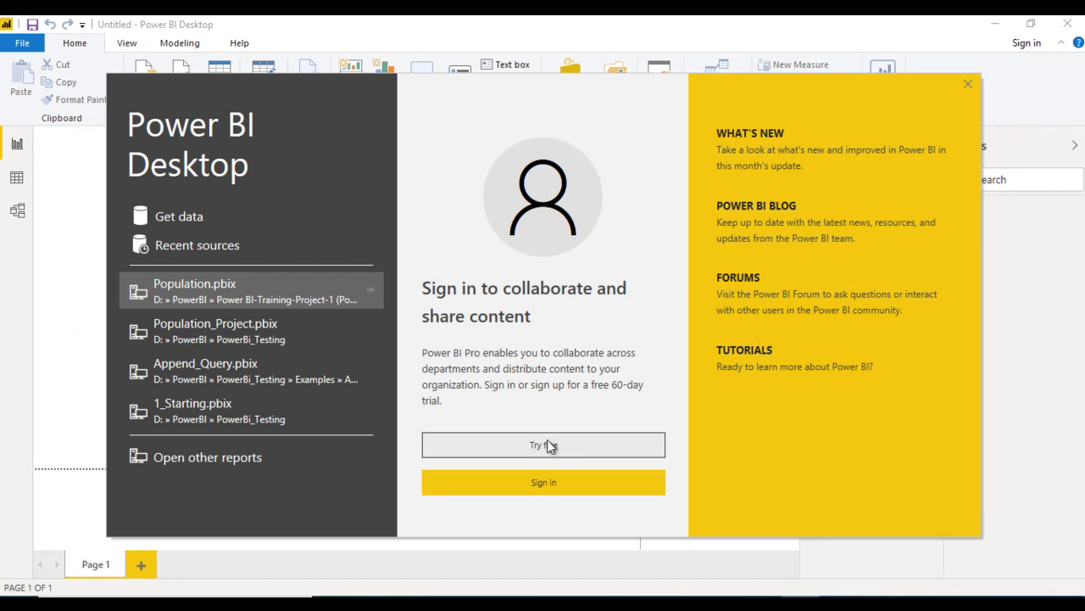
- Dismiss the start screen with its X and open the Home > Get Data list
click(968, 83)
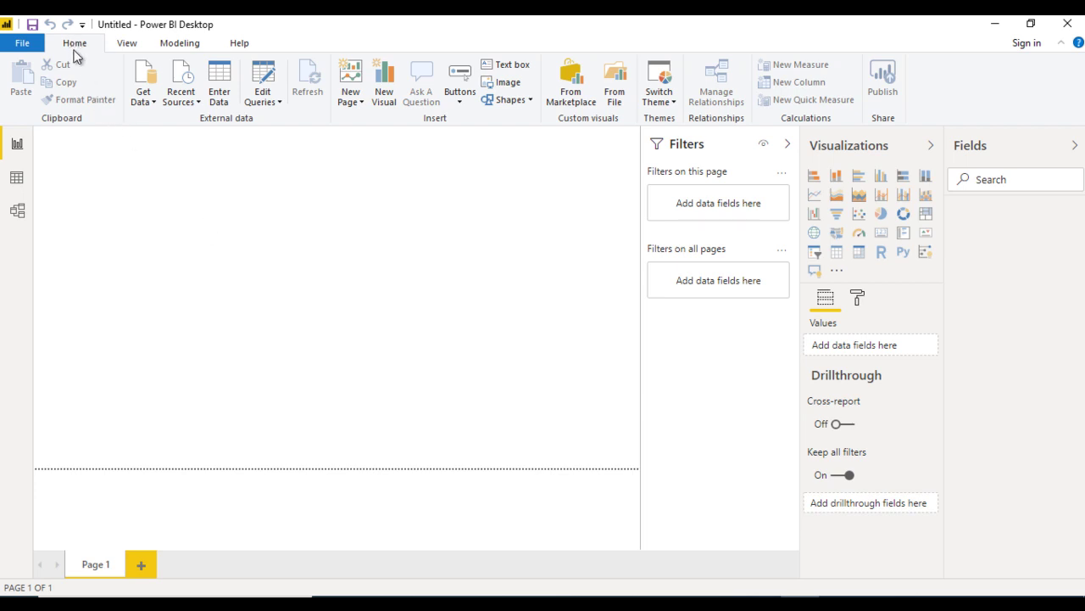
click(147, 103)
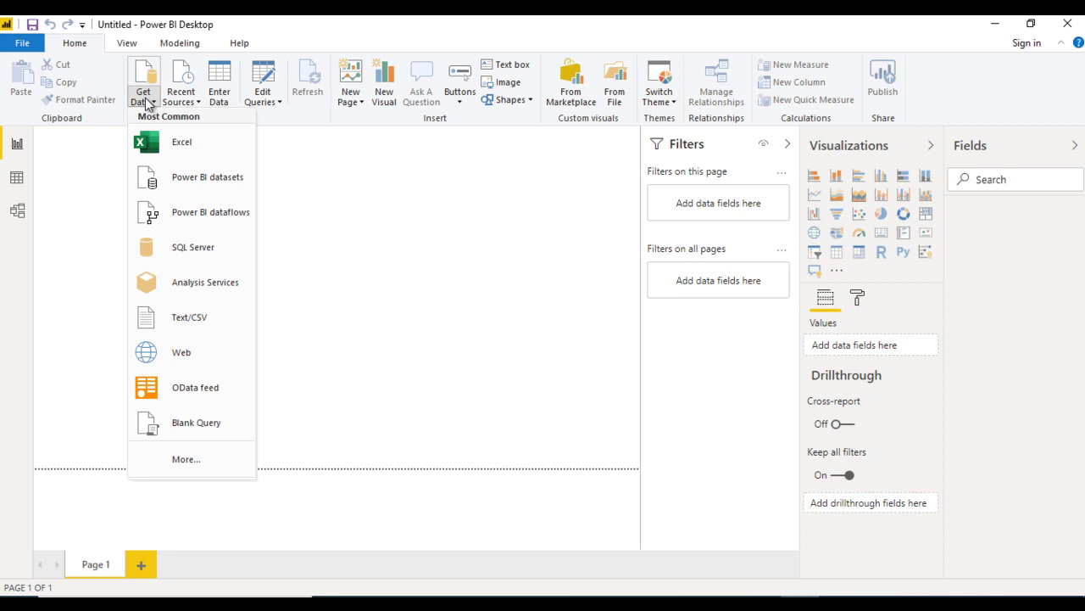
- Import AUS.txt as a Text/CSV source to preview it comma-delimited
click(192, 317)
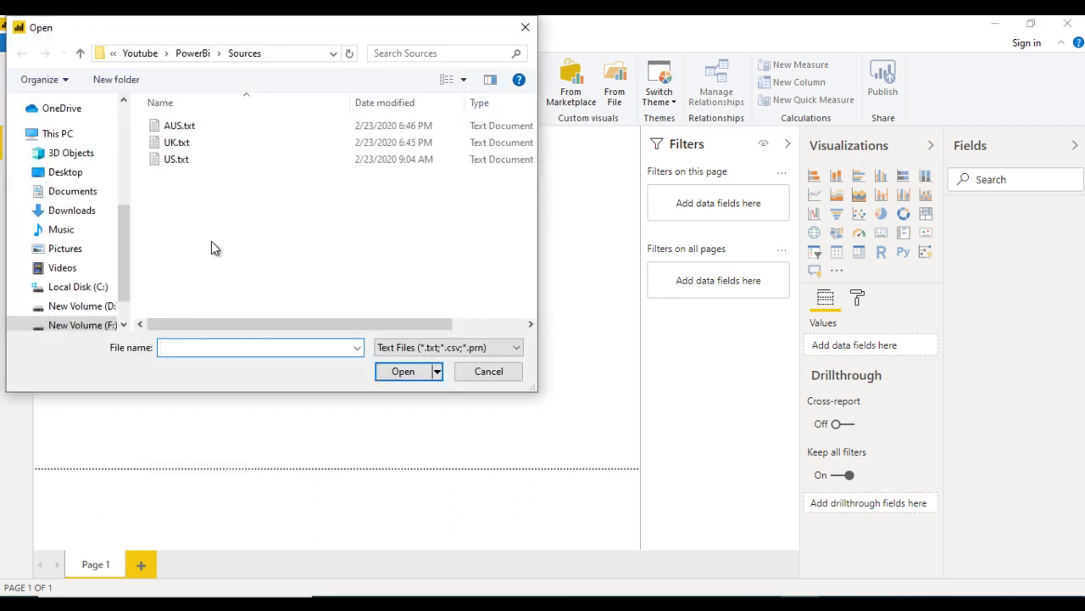
click(205, 127)
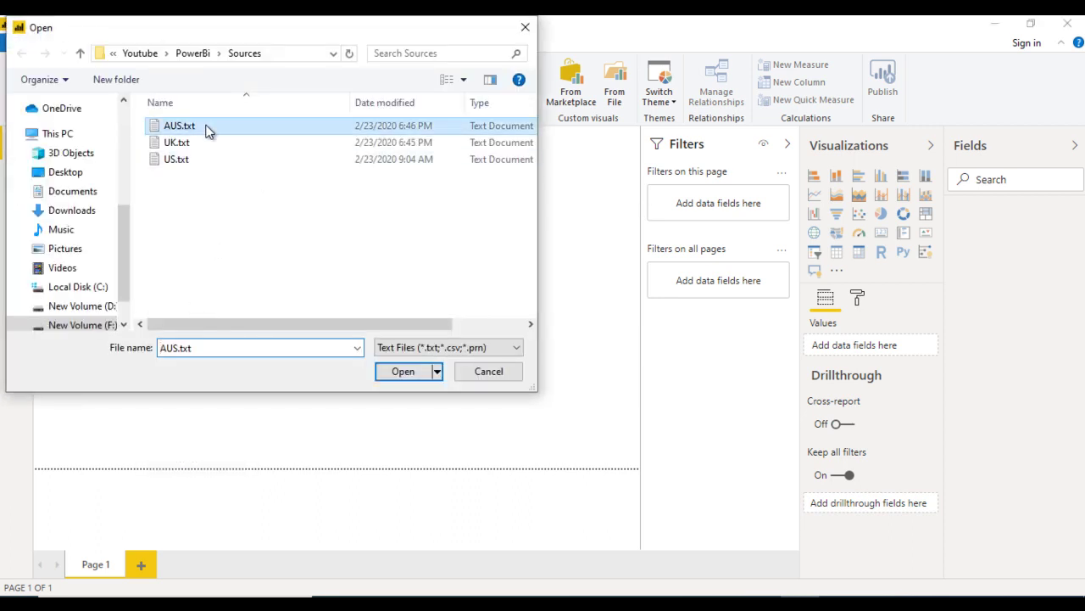
click(403, 372)
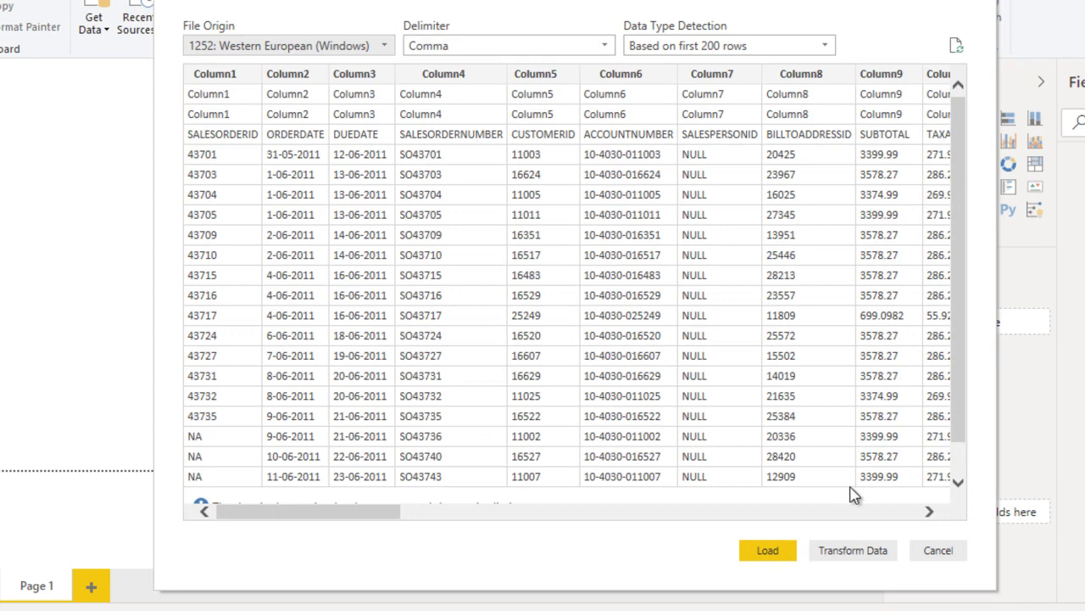
- Check Column26–Column32 in the AUS.txt preview, then send it to Power Query Editor via Transform Data
click(889, 512)
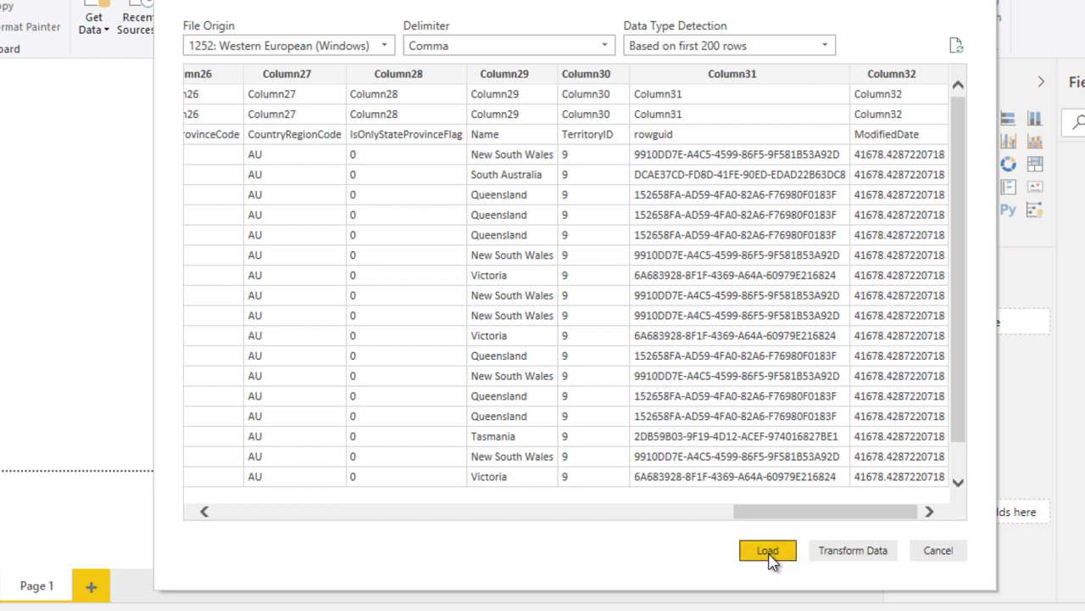
click(854, 550)
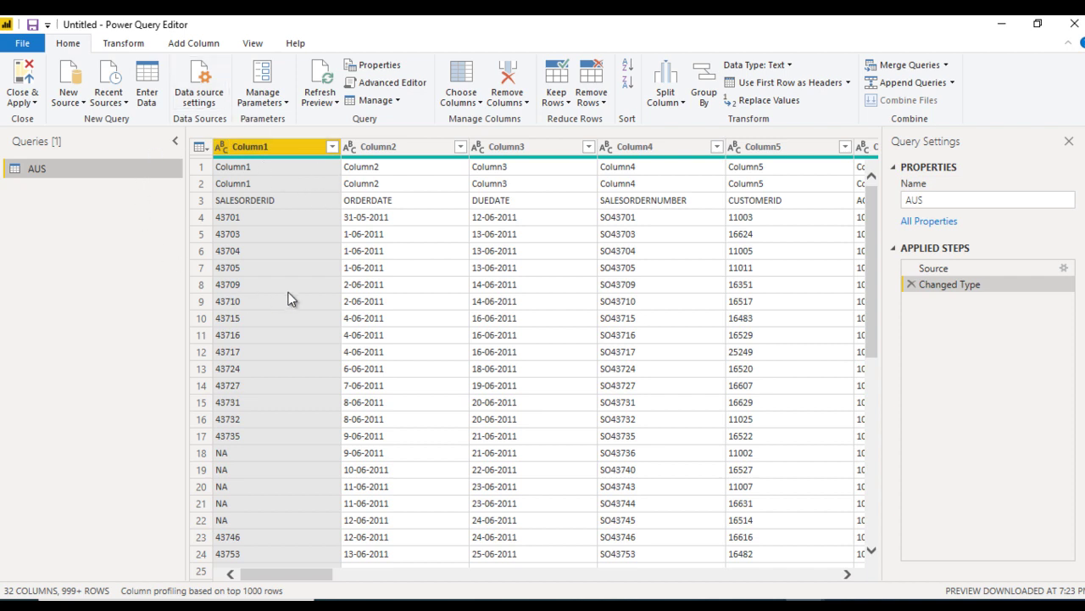
- Add UK.txt through New Source > Text/CSV as the UK query
click(74, 102)
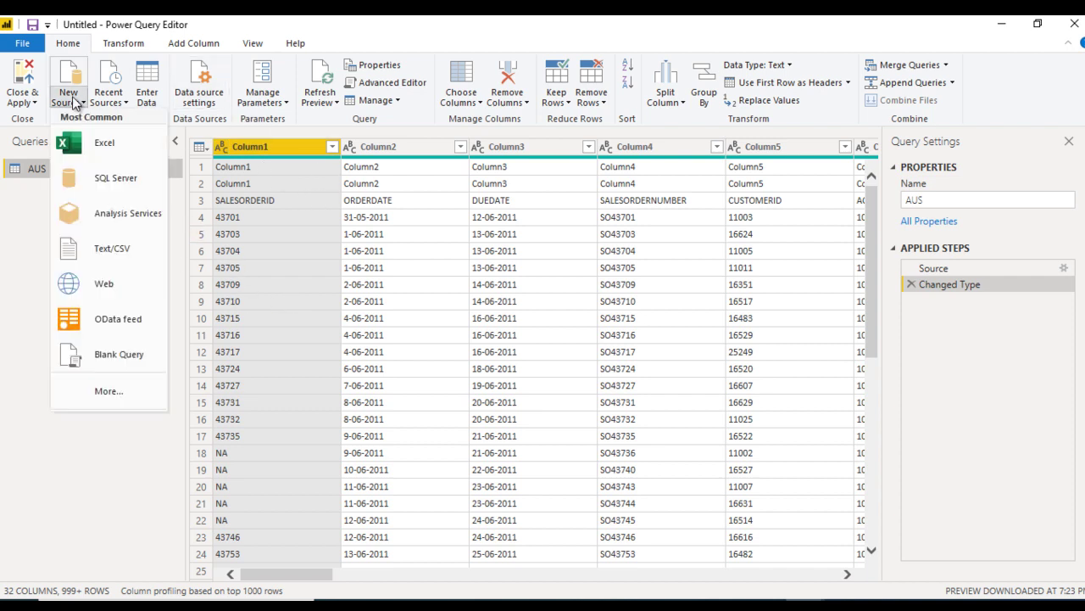
click(112, 250)
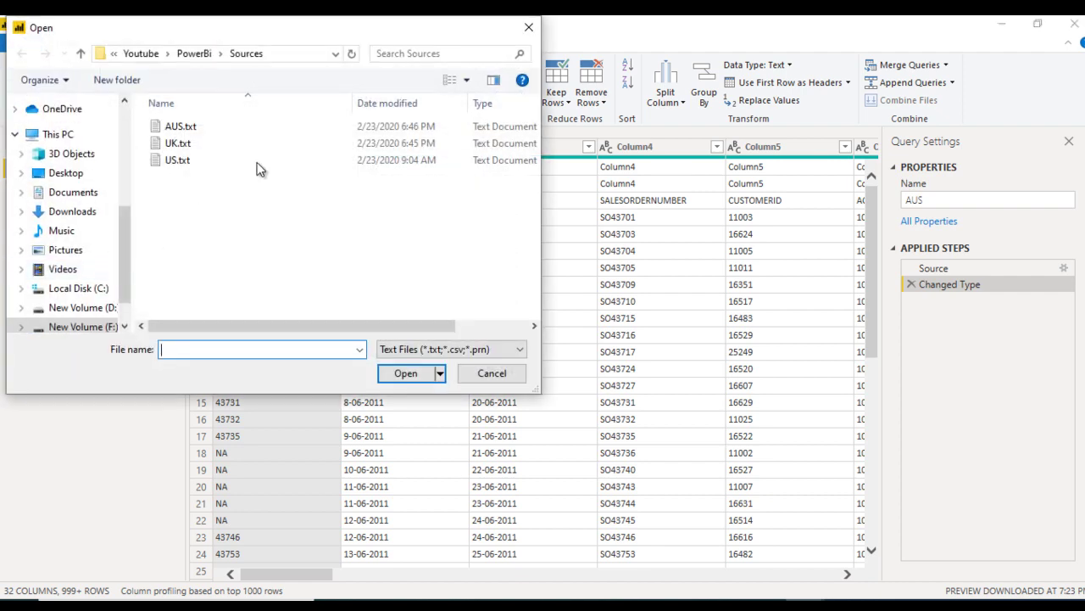
double_click(287, 144)
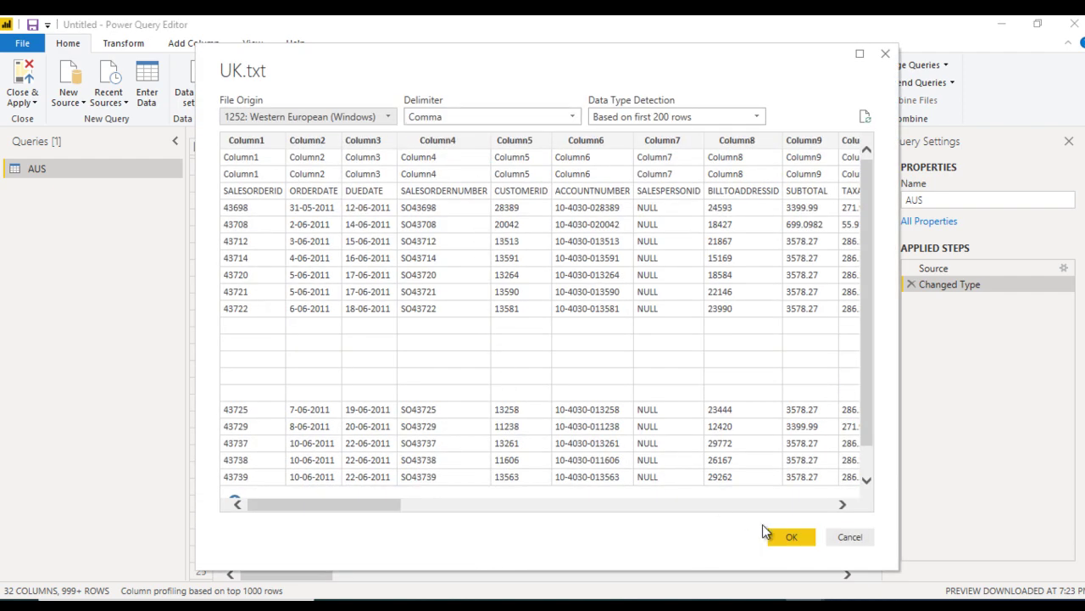
click(790, 538)
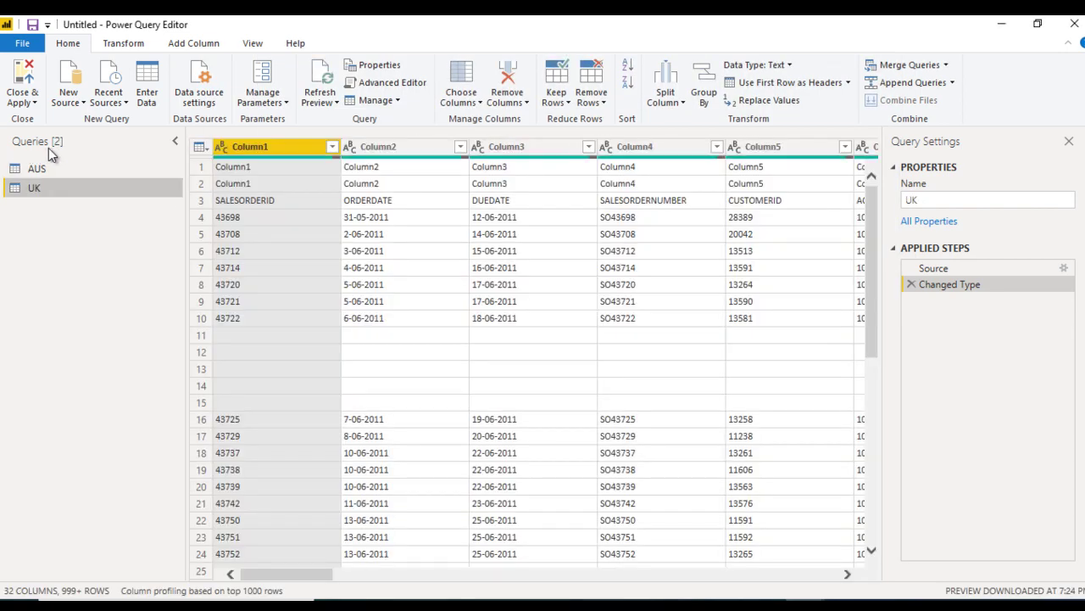
- Compare the AUS and UK query data and reopen the New Source list
click(45, 169)
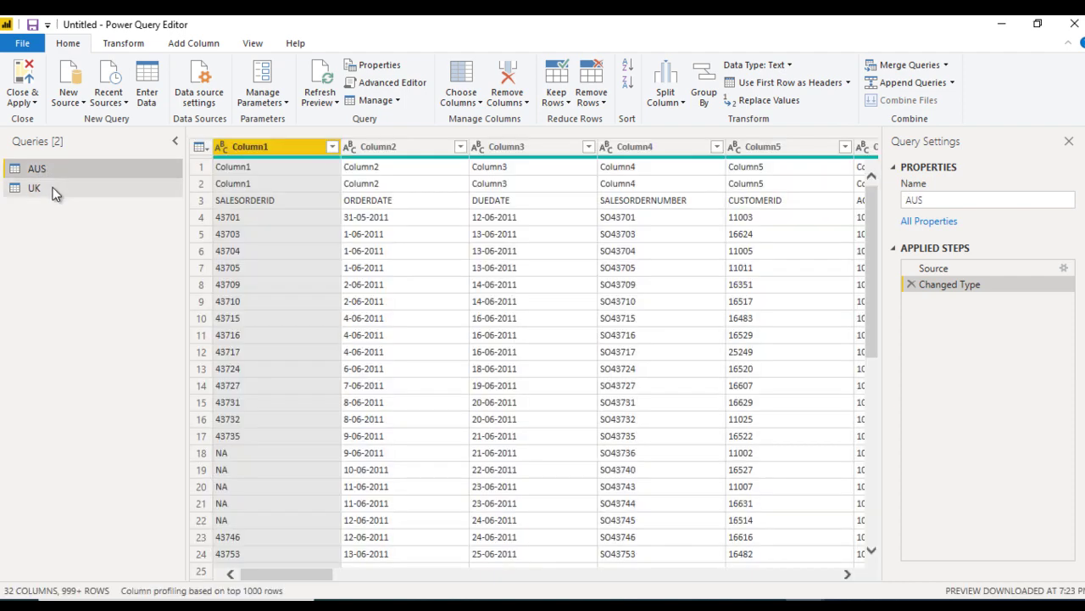
click(51, 189)
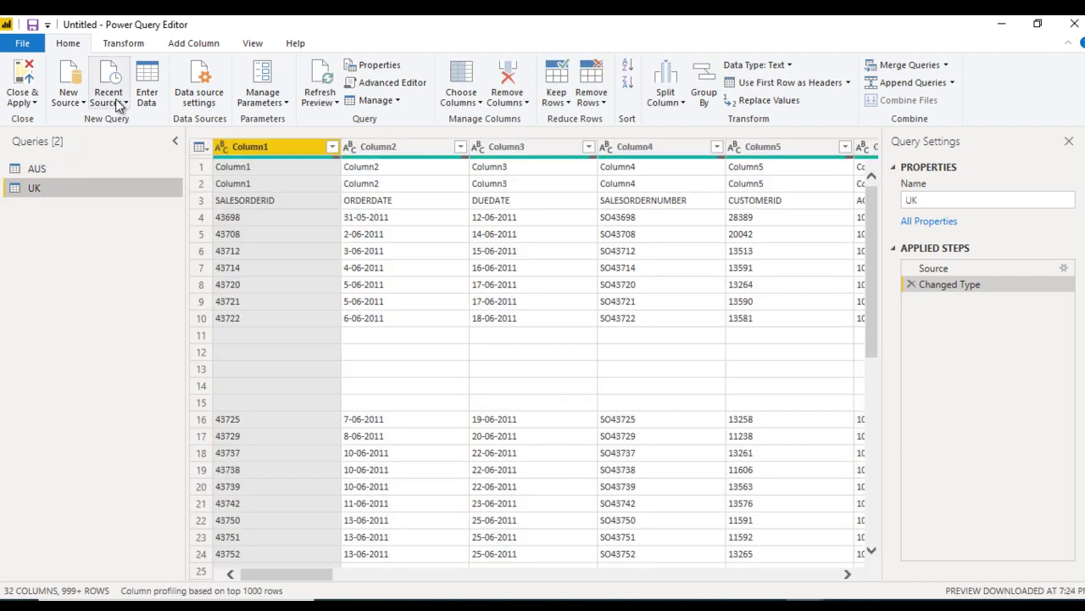
click(68, 100)
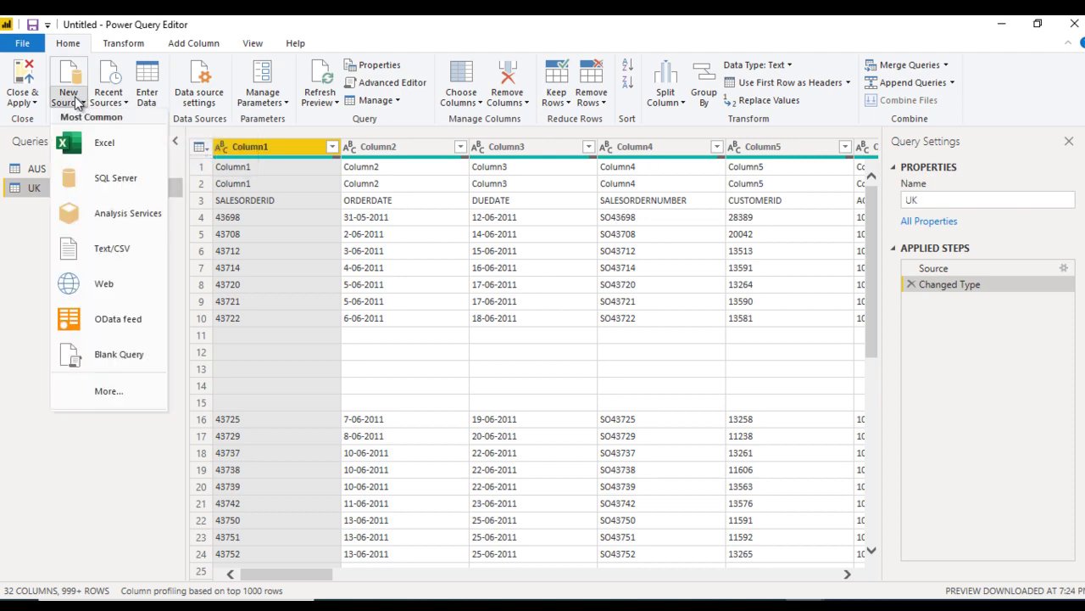
- Import US.txt as a Text/CSV query named US and inspect the value 43659 in row 4
click(128, 252)
click(220, 161)
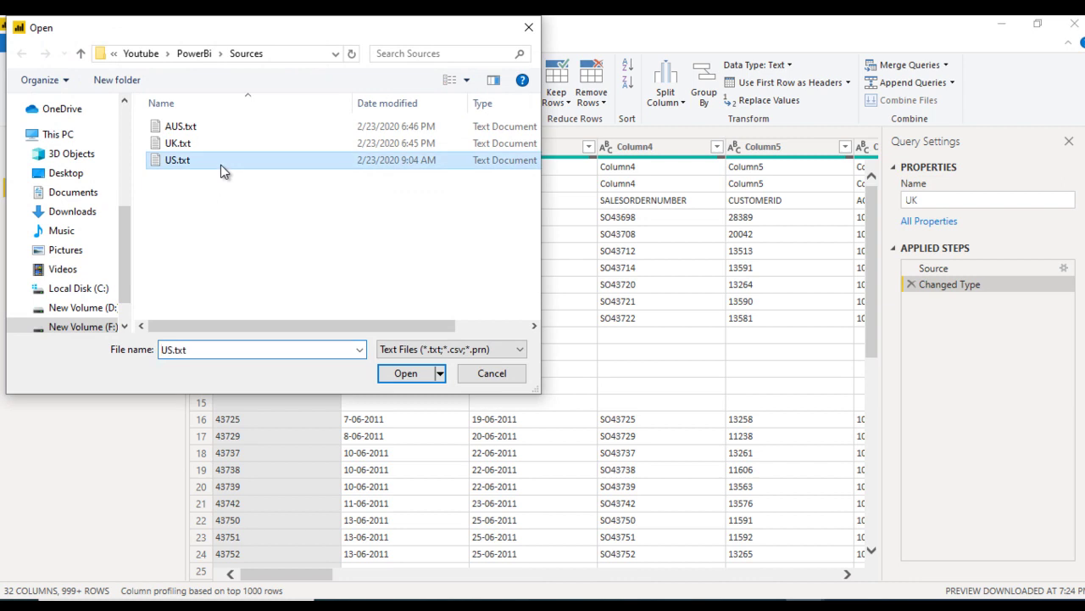
click(399, 373)
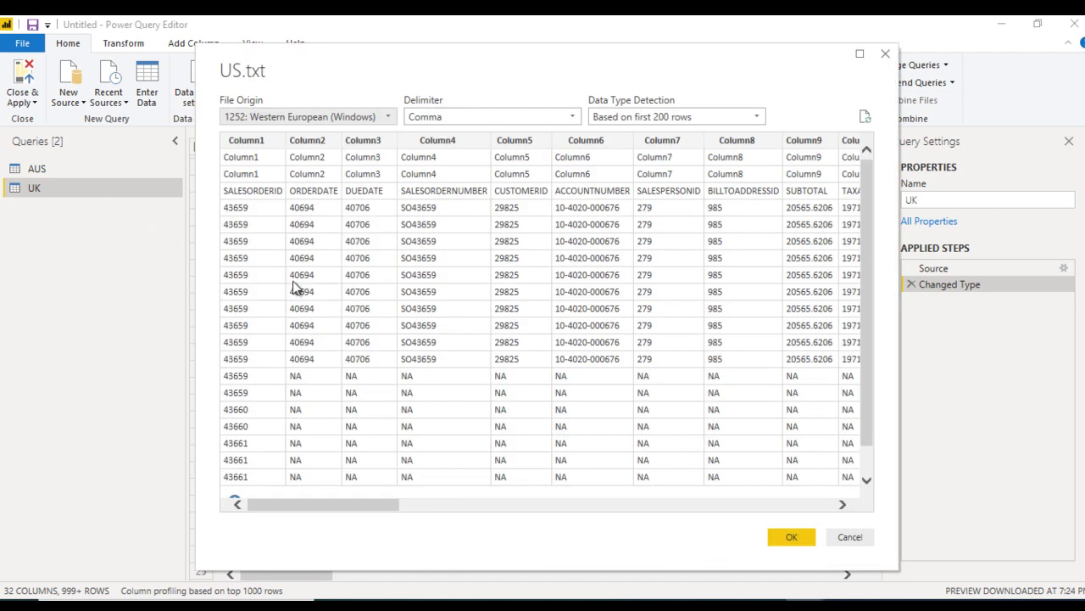
click(784, 536)
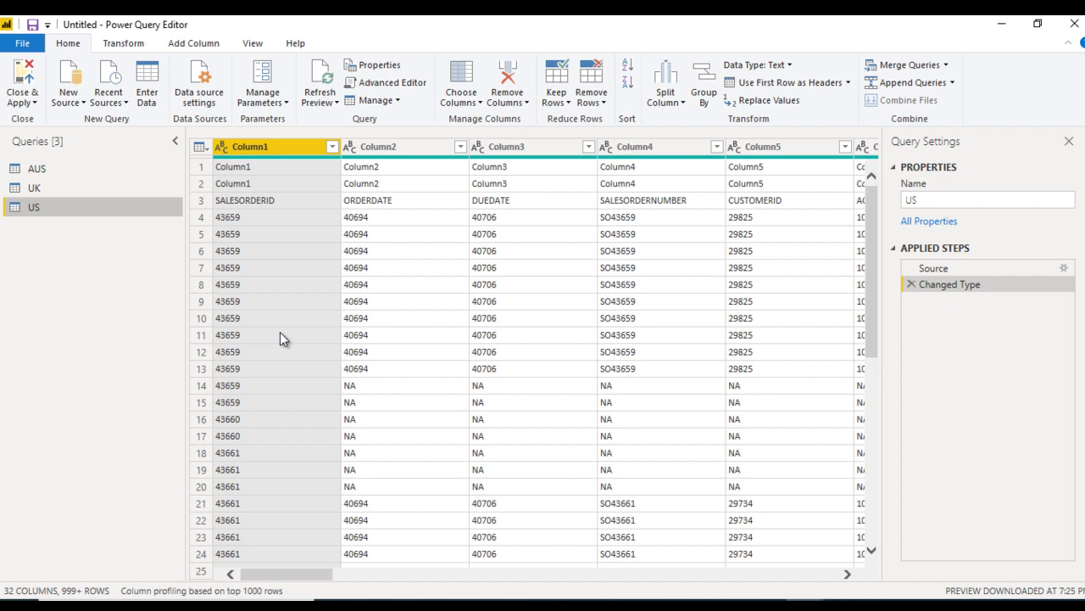
click(262, 217)
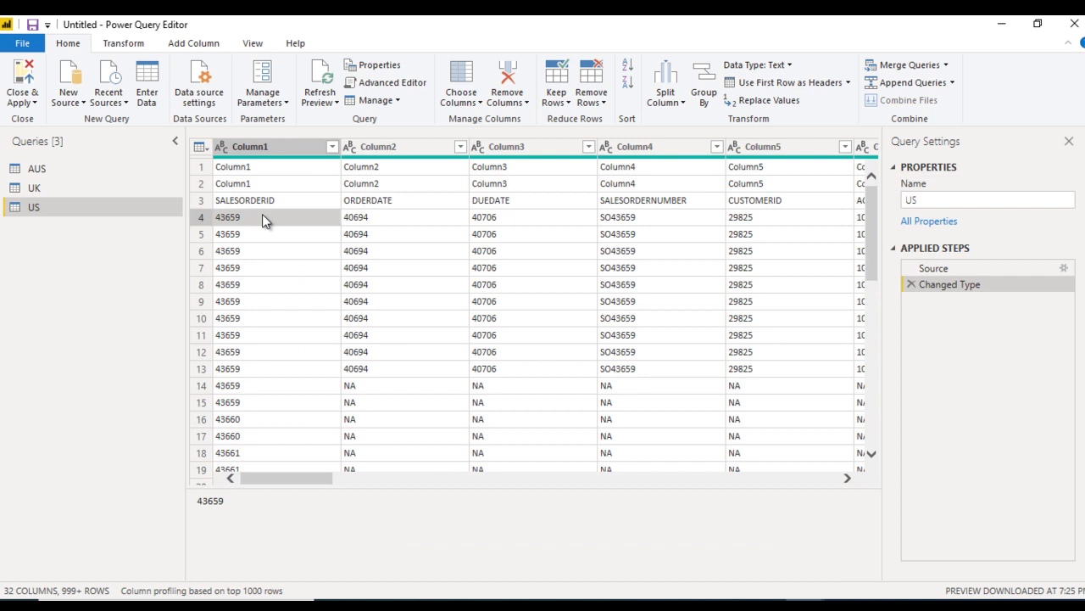